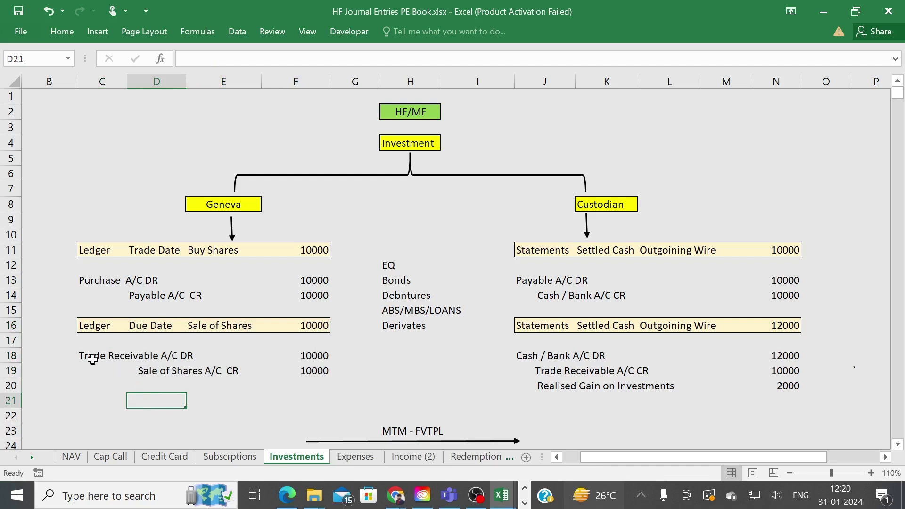
left_click_drag(77, 354, 184, 357)
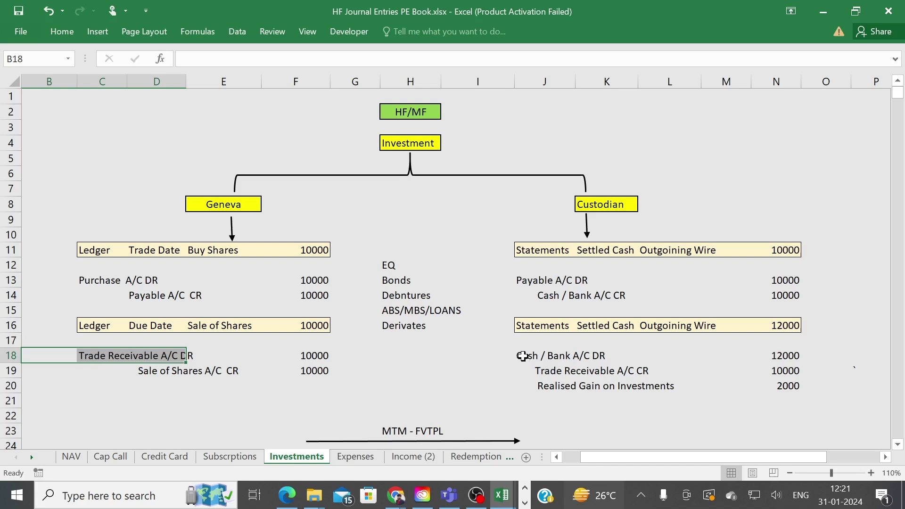
left_click_drag(523, 356, 775, 388)
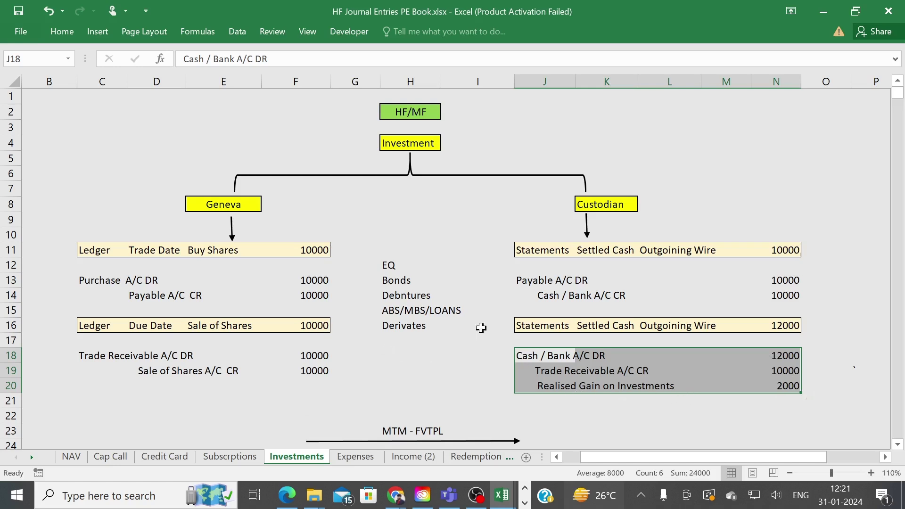
left_click(721, 401)
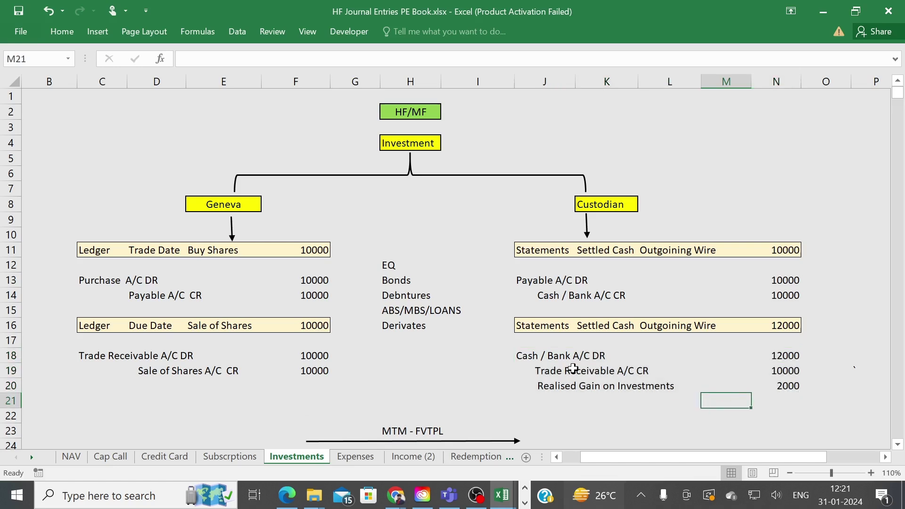
left_click(801, 357)
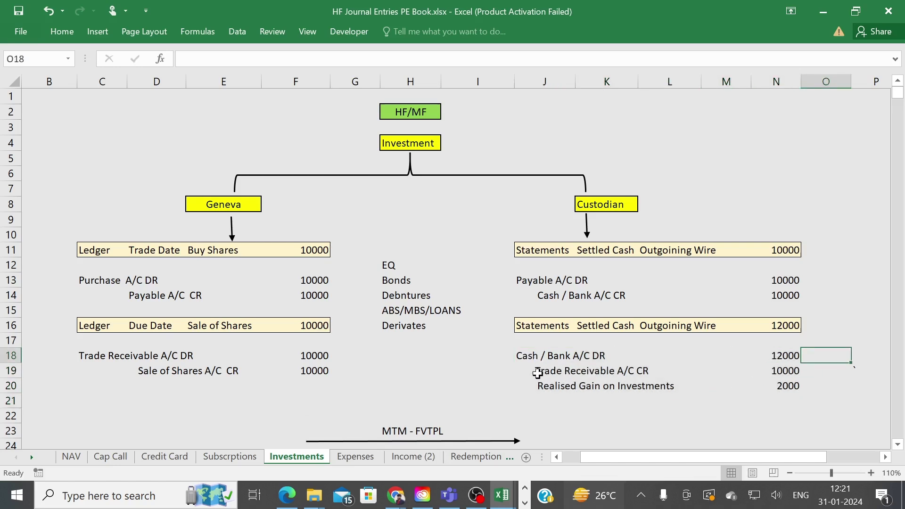
left_click_drag(506, 374, 792, 372)
left_click(792, 375)
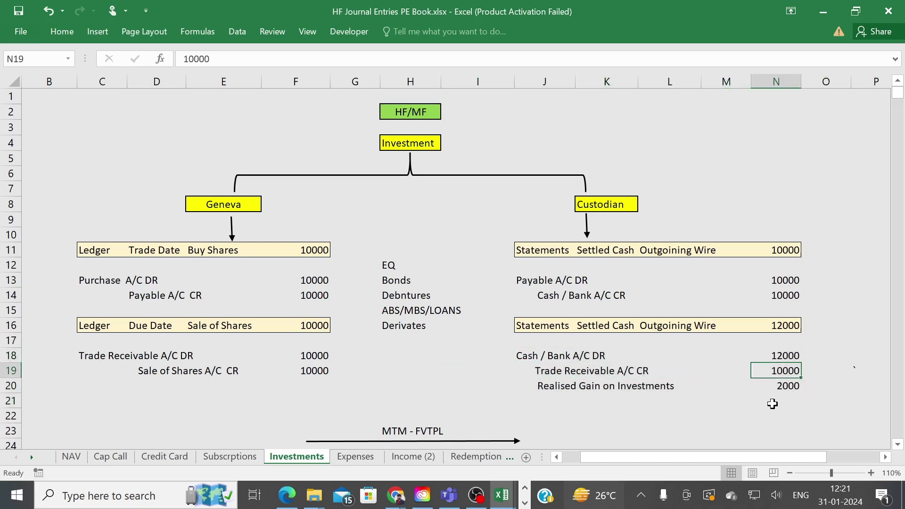
left_click_drag(534, 386, 790, 388)
left_click(790, 388)
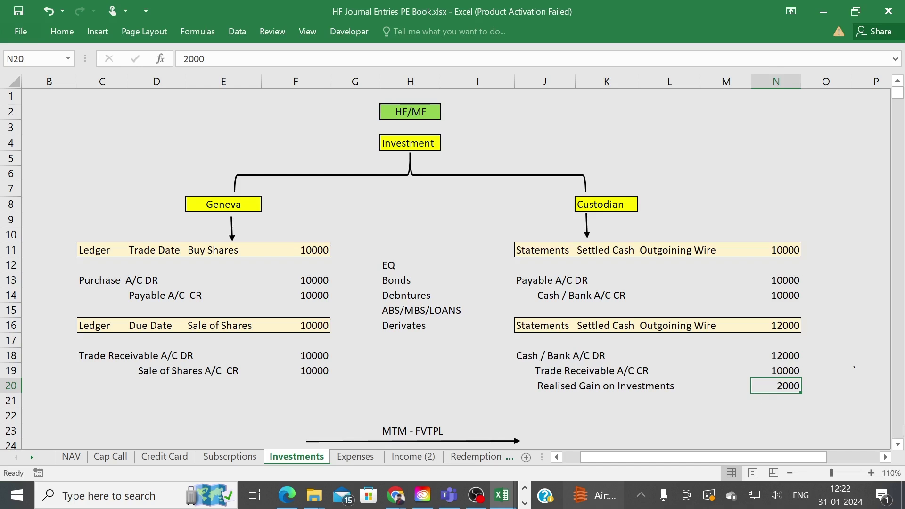
Scroll down to the MTM-FVTPL figures and insert an empty column before column A
left_click(386, 375)
scroll(387, 376, "down", 4)
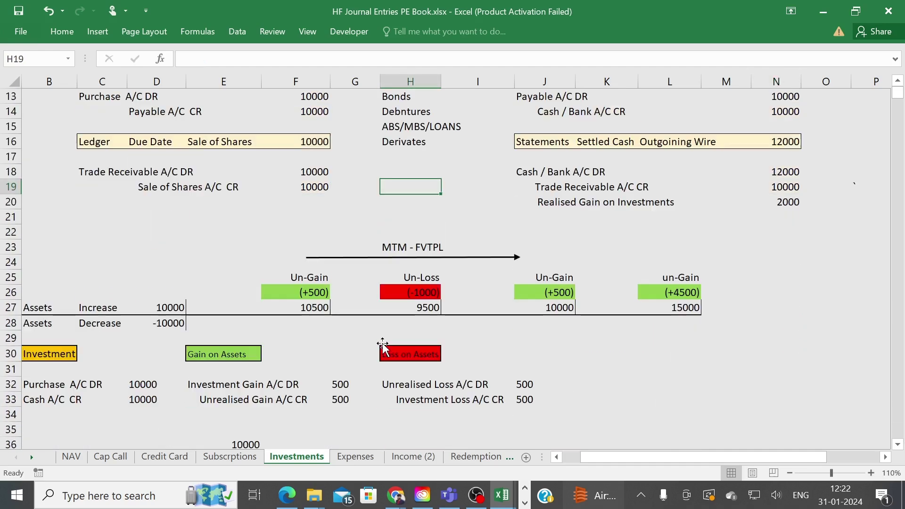
left_click(366, 442)
key("Left")
key("Left")
key("Left")
key("Left")
key("Left")
key("Left")
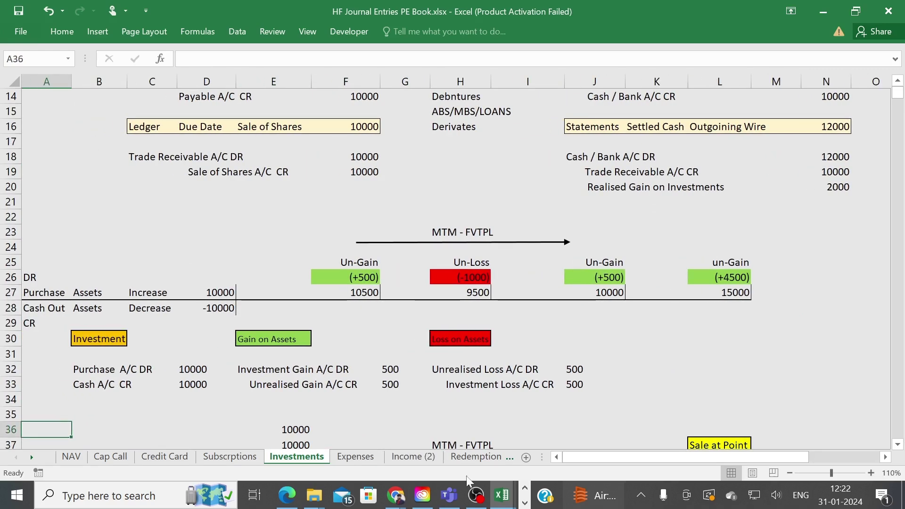
left_click(28, 79)
key("ctrl+shift+equal")
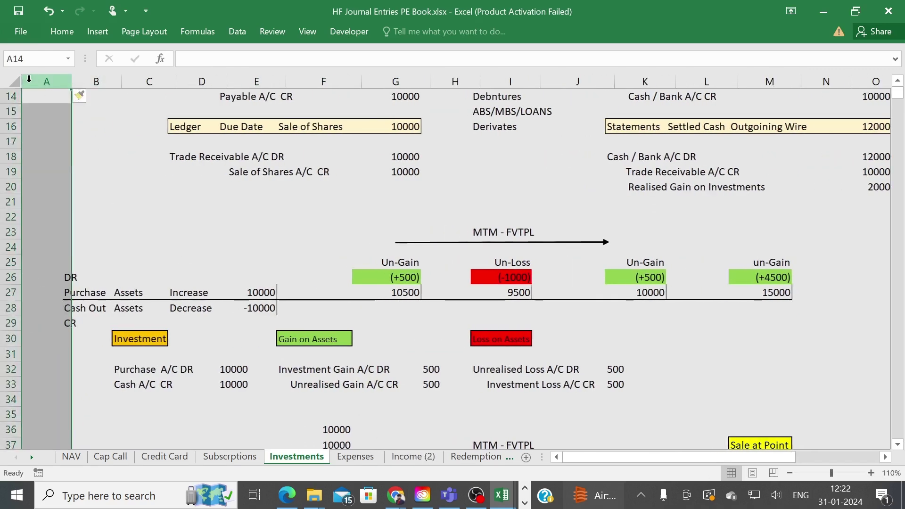
Point out the Purchase DR label and the CR label under Cash Out
left_click(223, 203)
scroll(258, 244, "up", 3)
scroll(261, 250, "down", 5)
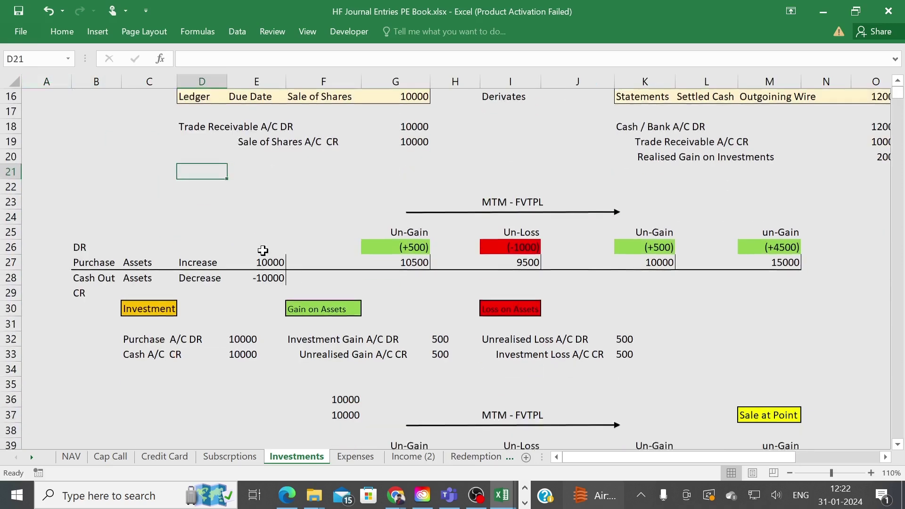
left_click(89, 200)
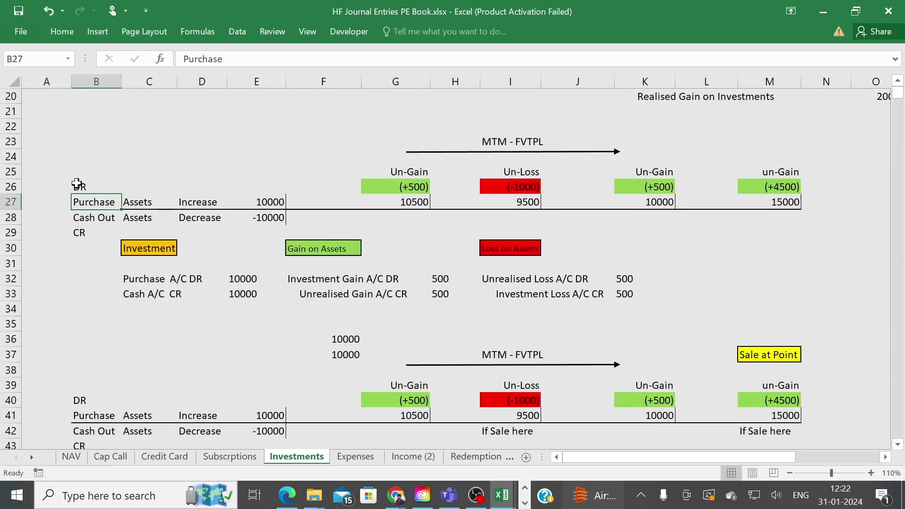
left_click_drag(80, 189, 87, 230)
left_click(84, 233)
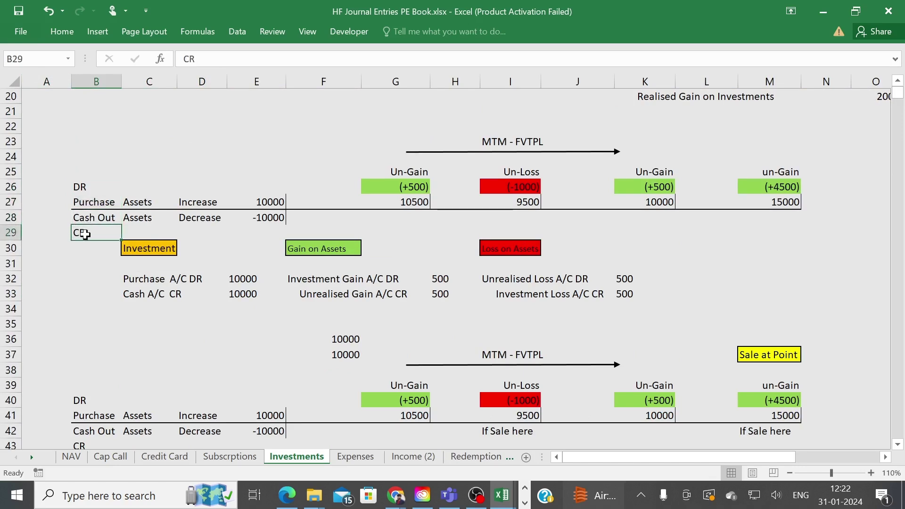
Walk through the asset Increase/Decrease entries, the 10000 increase and the Investment Purchase A/C DR entry
left_click(140, 220)
left_click(206, 202)
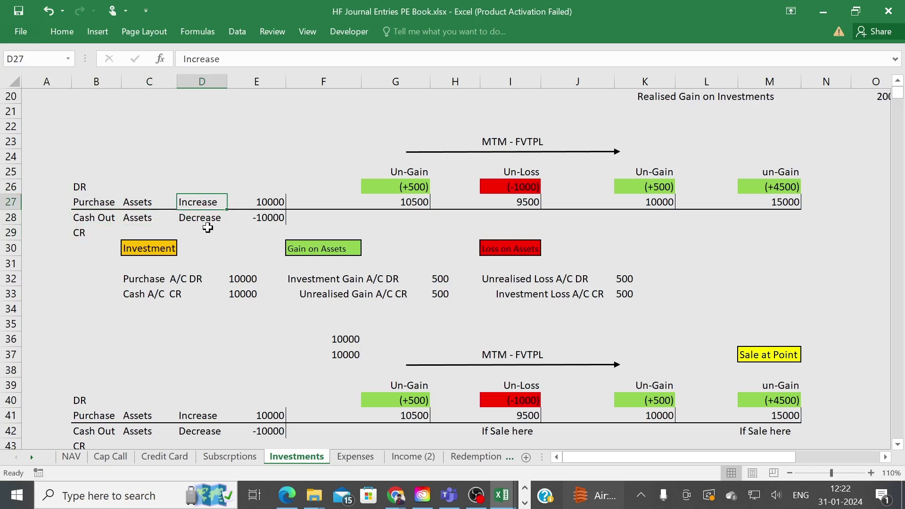
left_click(208, 218)
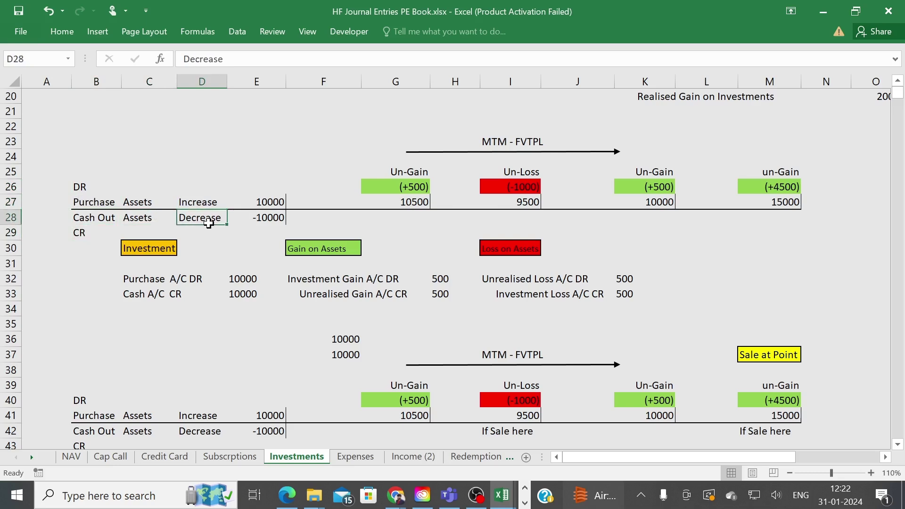
left_click(270, 201)
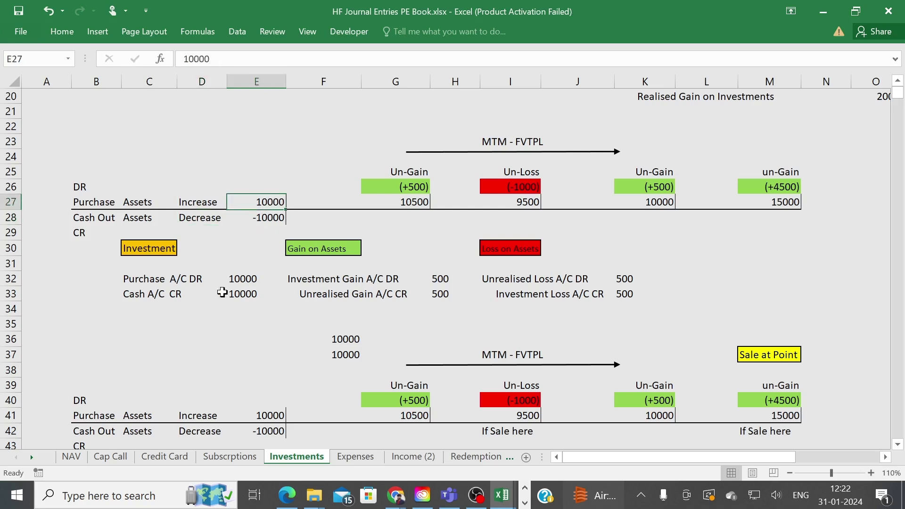
left_click(135, 250)
left_click_drag(126, 278, 219, 280)
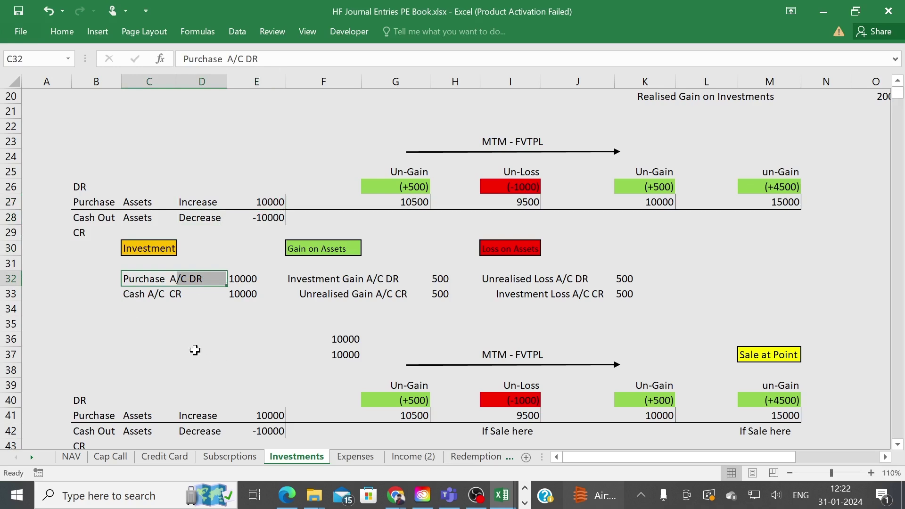
left_click(180, 309)
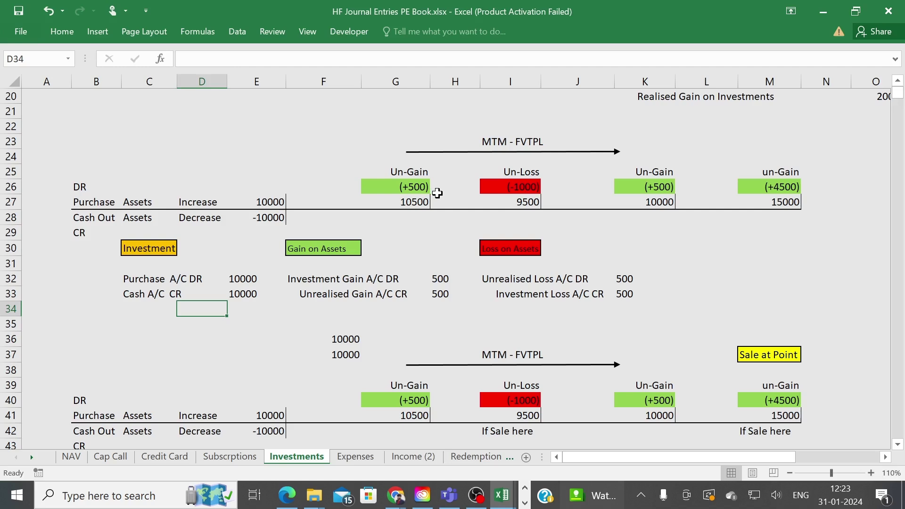
Point out the (+500) unrealised gain and its Investment Gain A/C DR line
left_click(422, 232)
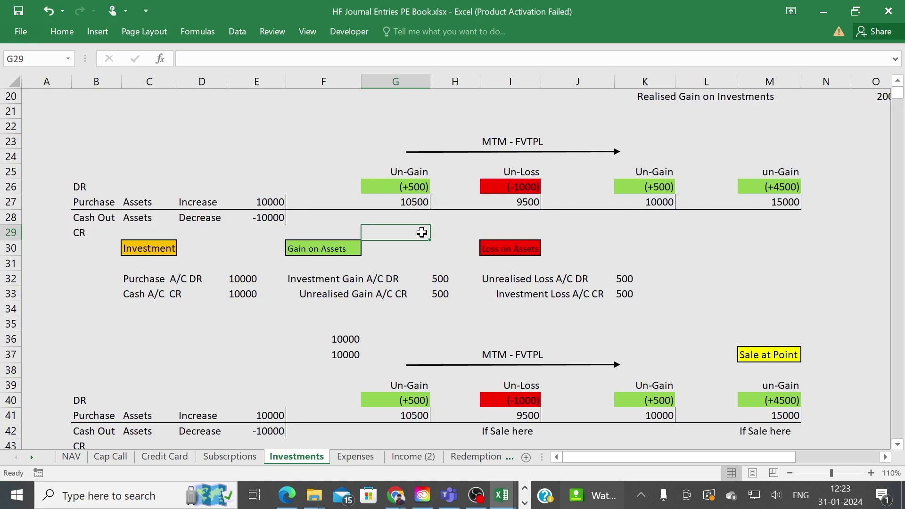
left_click(404, 279)
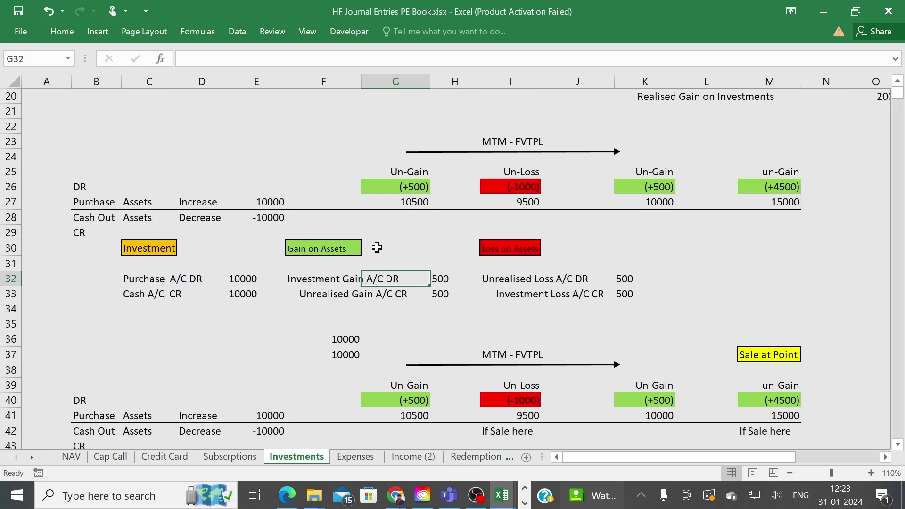
left_click(410, 185)
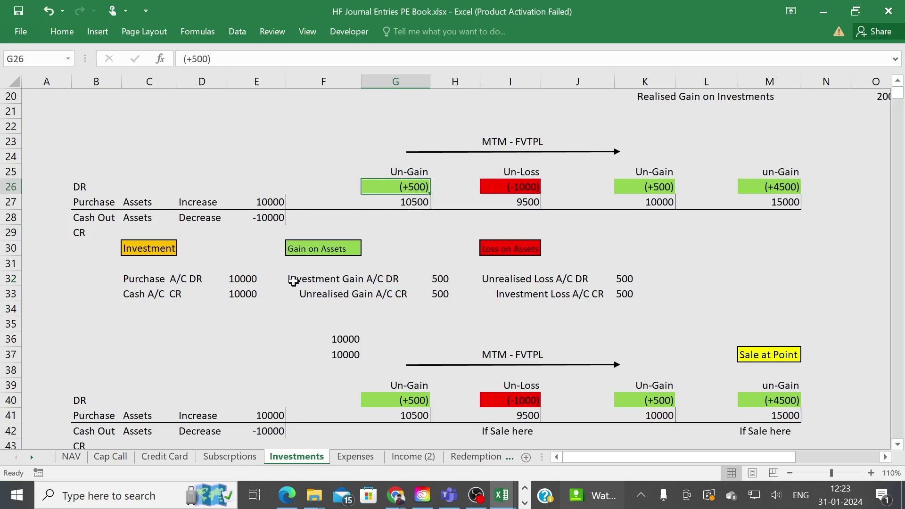
left_click_drag(289, 280, 436, 273)
left_click(424, 323)
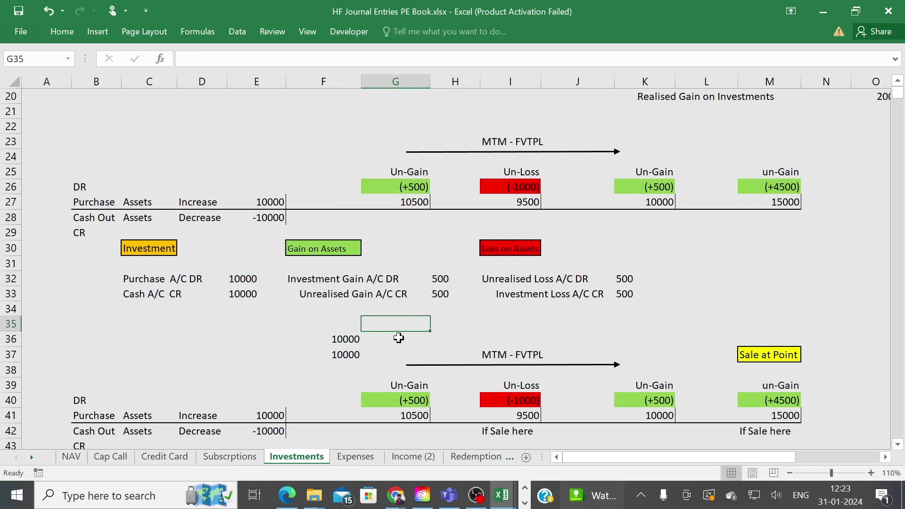
Highlight the whole Gain on Assets entry, then the unrealised loss entry and amounts
left_click_drag(297, 248, 438, 293)
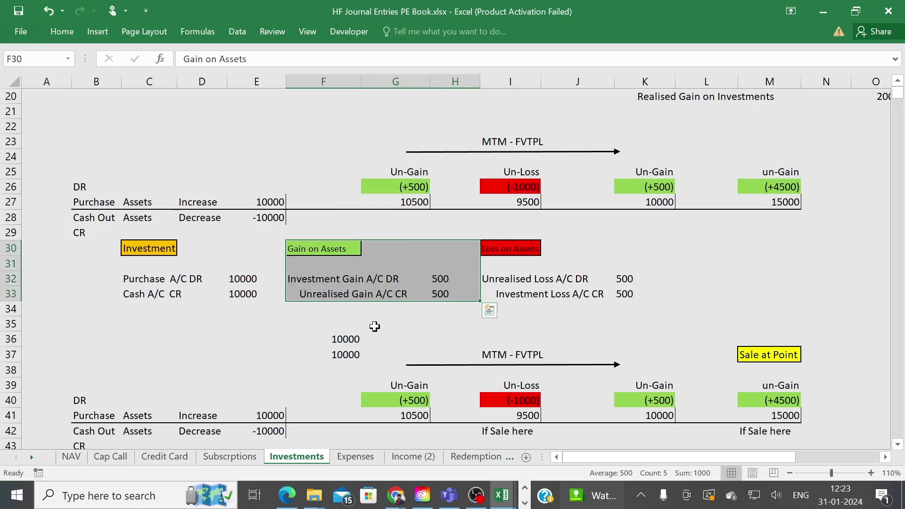
left_click(577, 309)
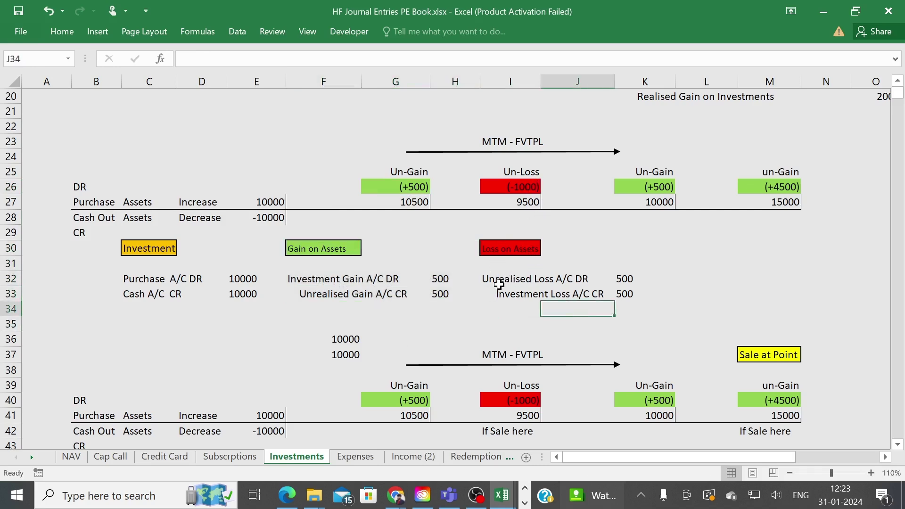
left_click_drag(490, 279, 627, 296)
left_click(598, 313)
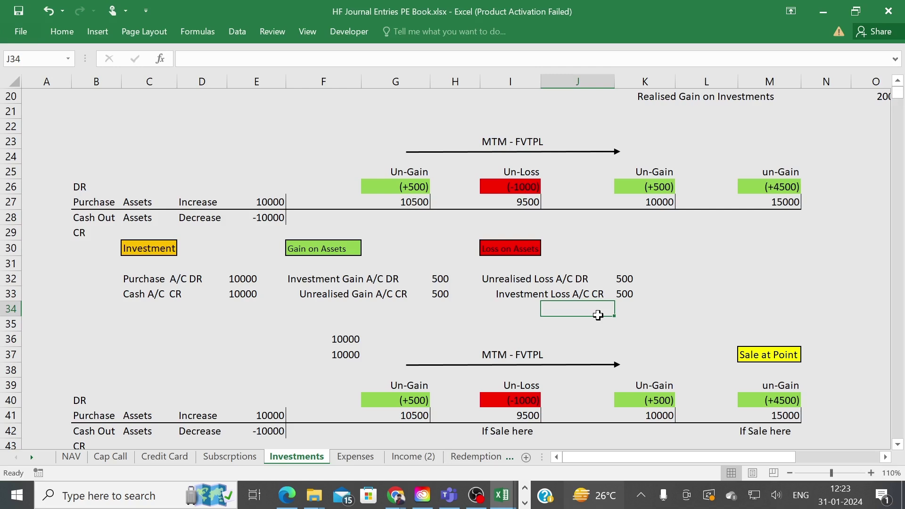
Highlight the 9500 sale value with Cash A/C DR 9500, Realised Loss A/C DR 500 and Sale of Investment CR lines
scroll(569, 346, "down", 2)
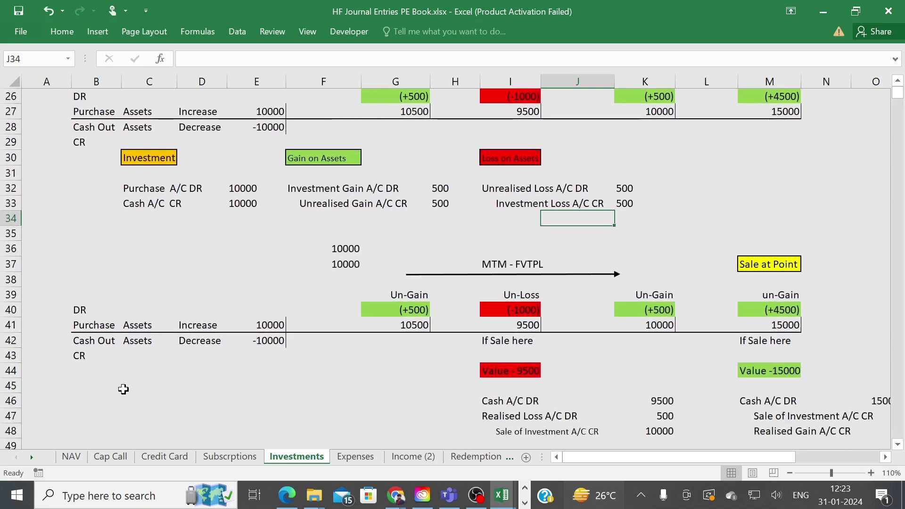
scroll(323, 391, "down", 2)
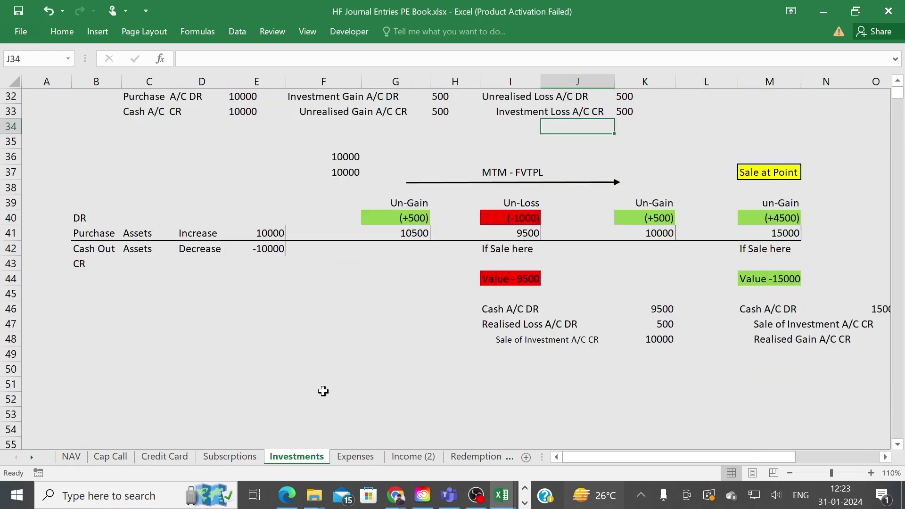
scroll(519, 388, "up", 2)
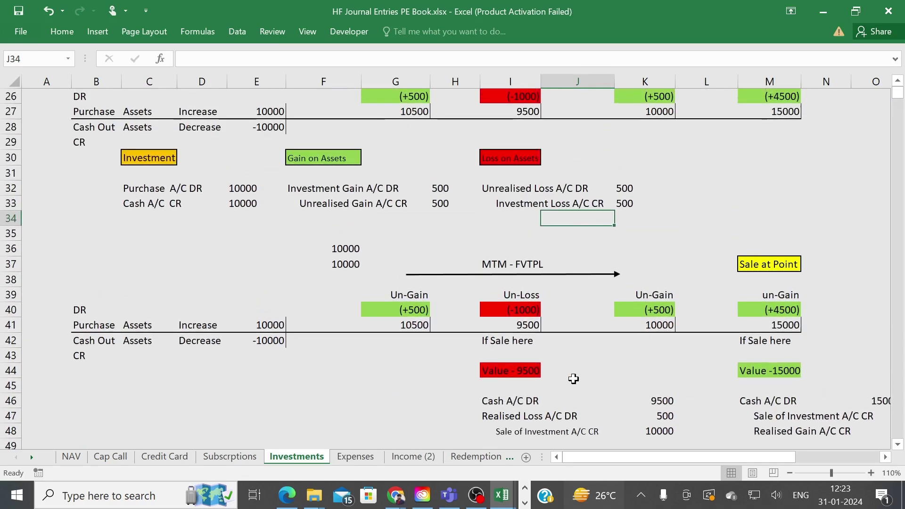
scroll(371, 197, "up", 2)
scroll(460, 278, "down", 3)
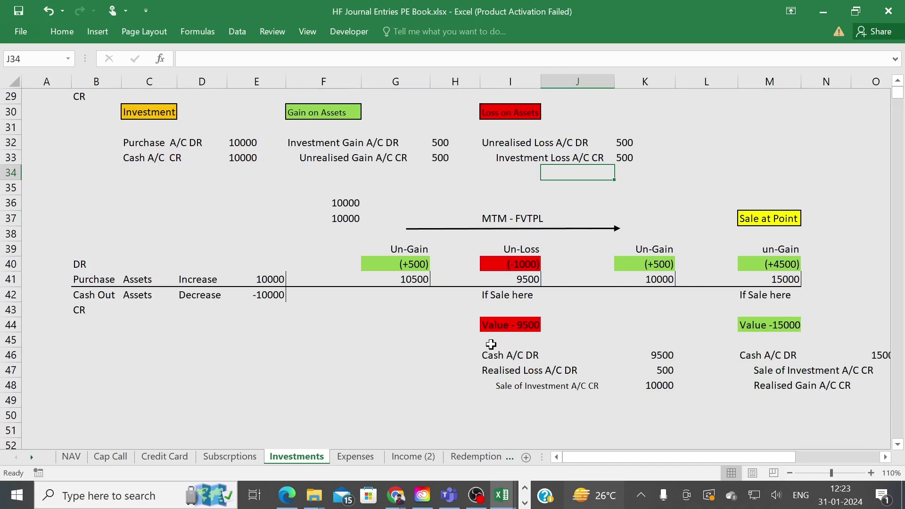
left_click(488, 326)
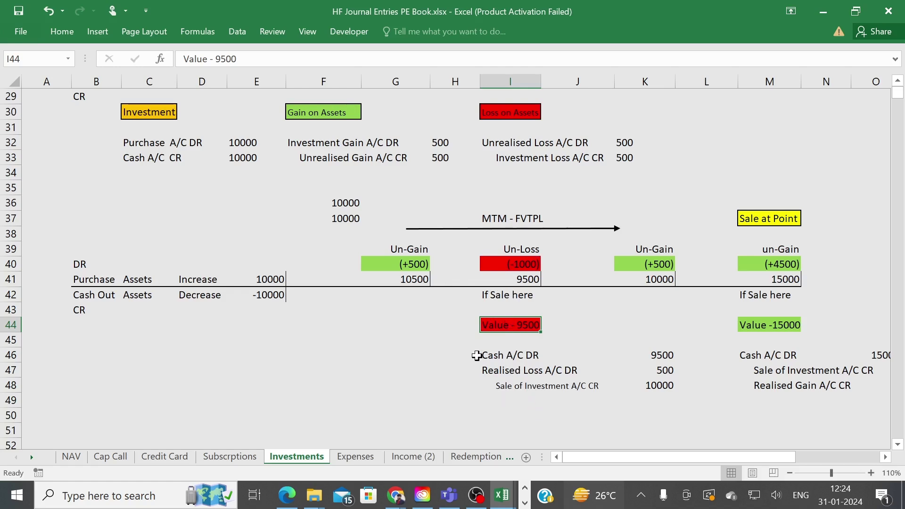
left_click_drag(477, 355, 629, 352)
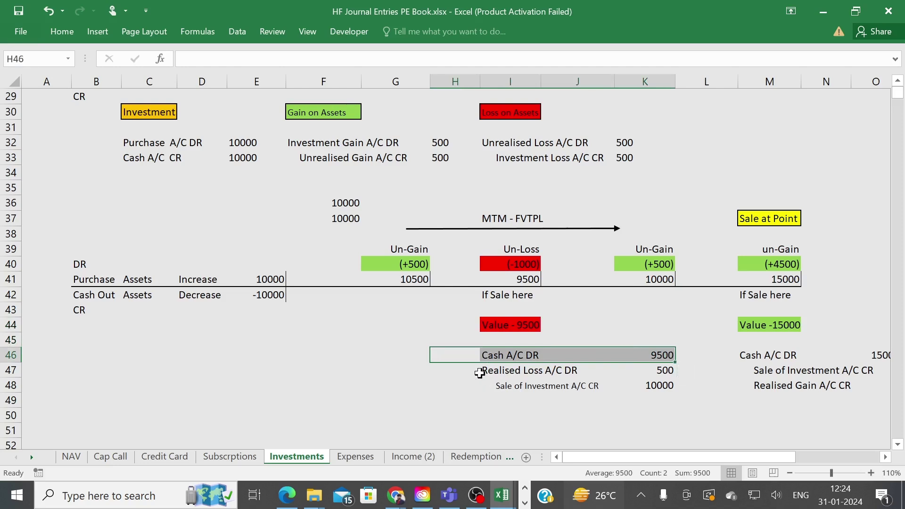
left_click_drag(480, 373, 648, 367)
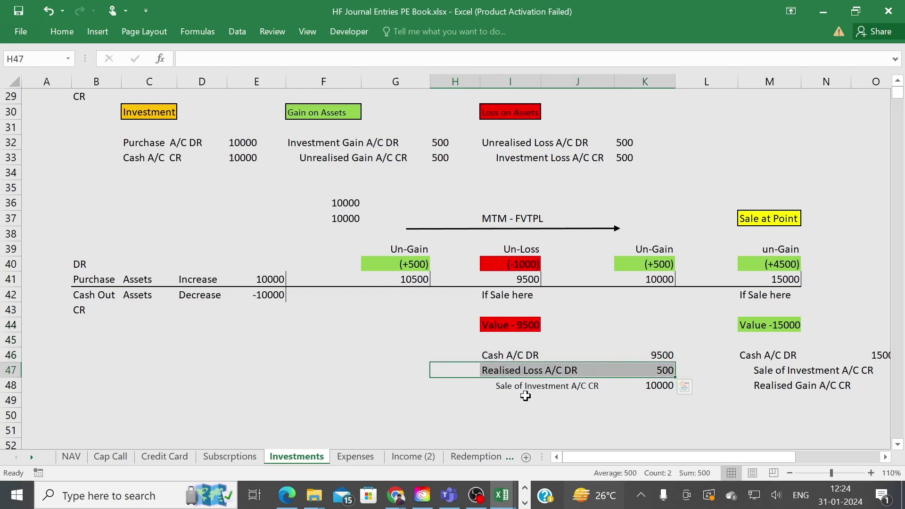
left_click_drag(498, 387, 650, 386)
left_click_drag(487, 356, 646, 390)
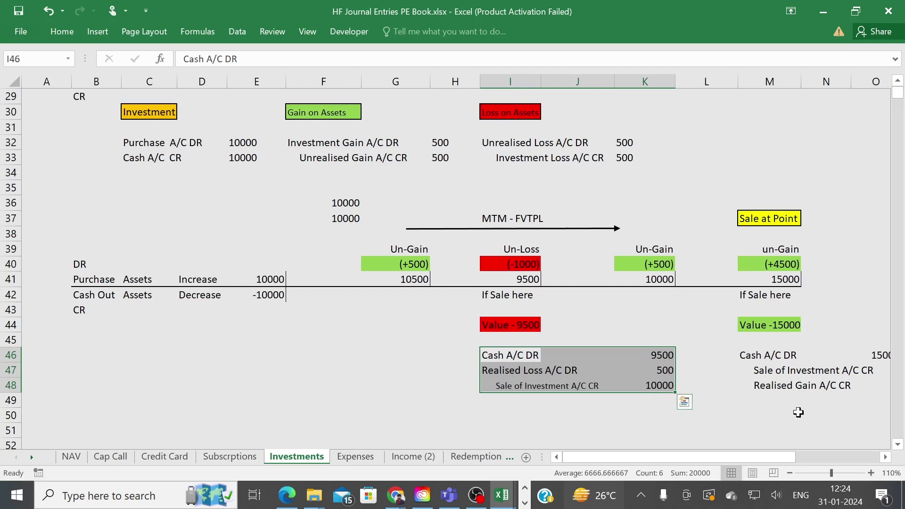
Mark the gain-sale entry and compare its 15000 sale value with the 10000 purchase cost
left_click(748, 349)
key("Right")
key("Right")
key("Right")
key("Right")
key("Right")
left_click(601, 387)
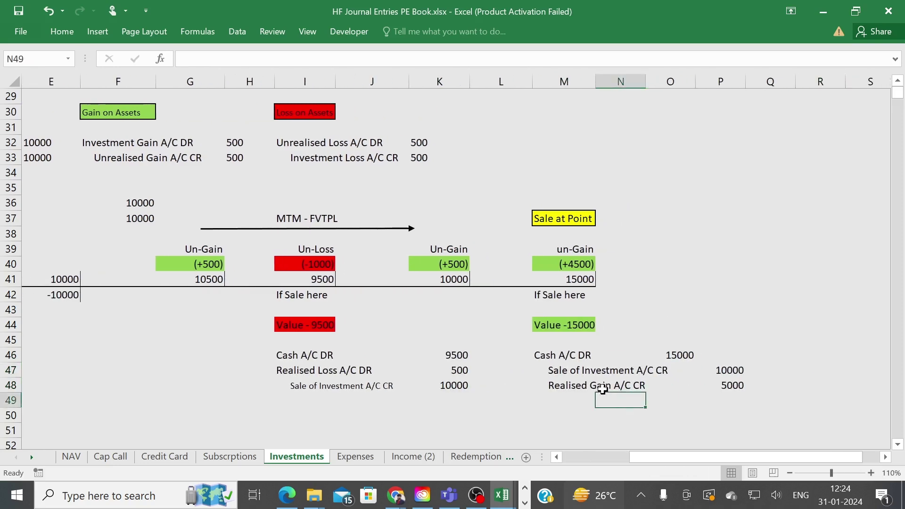
left_click_drag(537, 357, 747, 388)
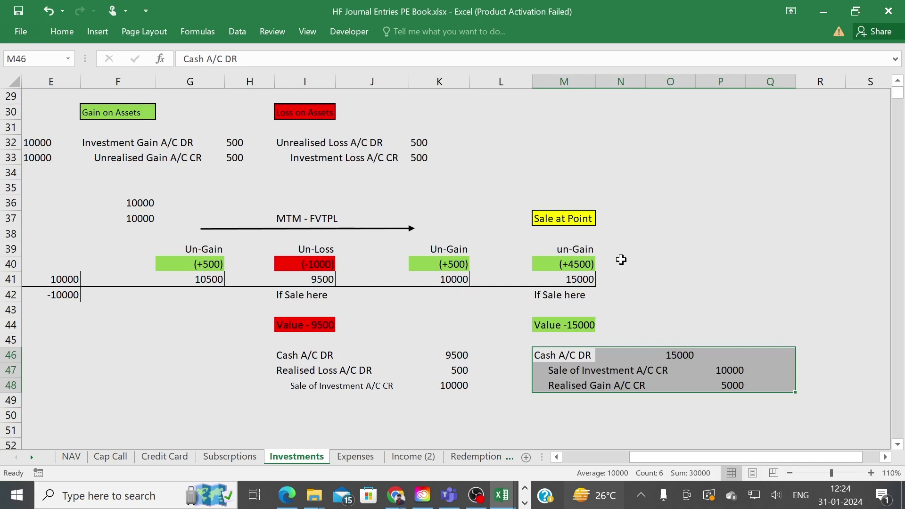
left_click(583, 331)
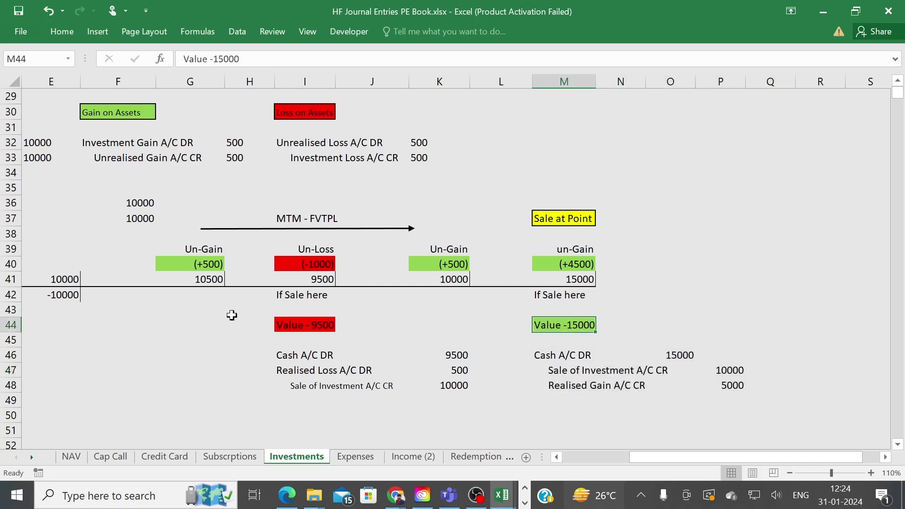
left_click(63, 278)
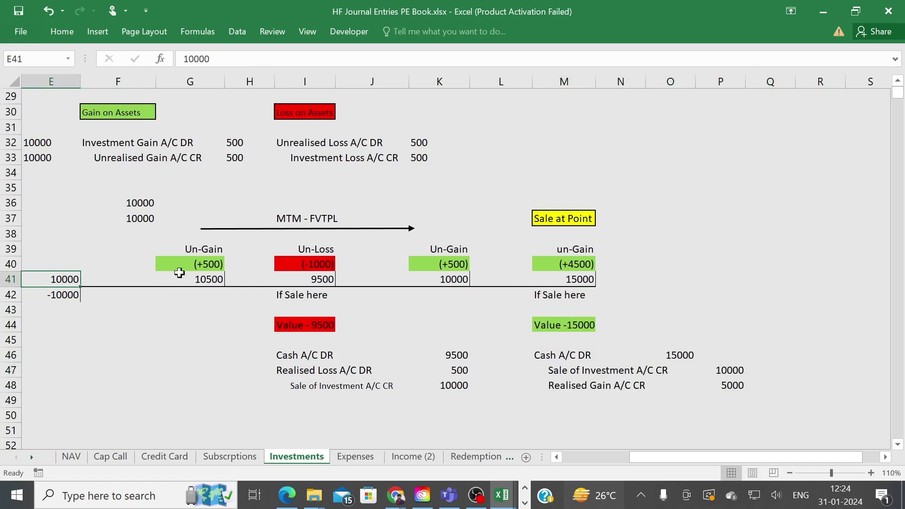
left_click(567, 329)
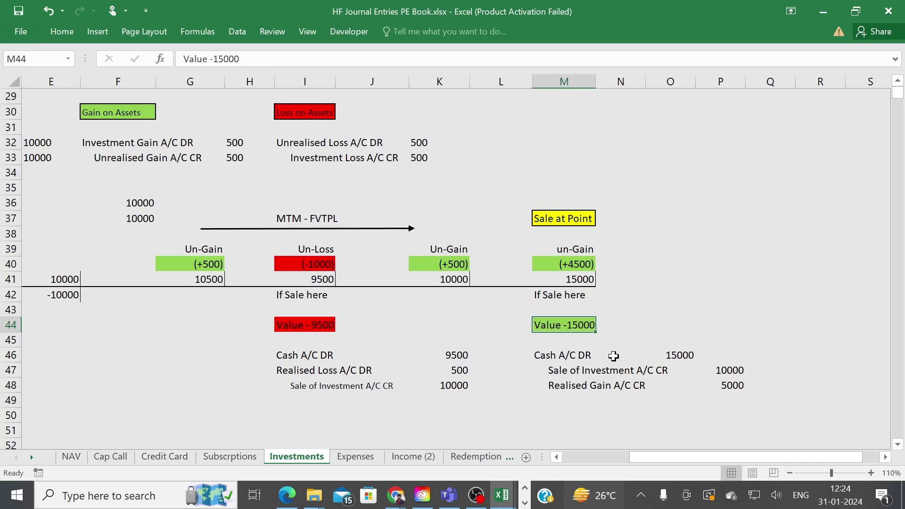
Highlight the Cash A/C DR 15000, Sale of Investment CR 10000 and Realised Gain CR 5000 lines
left_click_drag(537, 361, 687, 356)
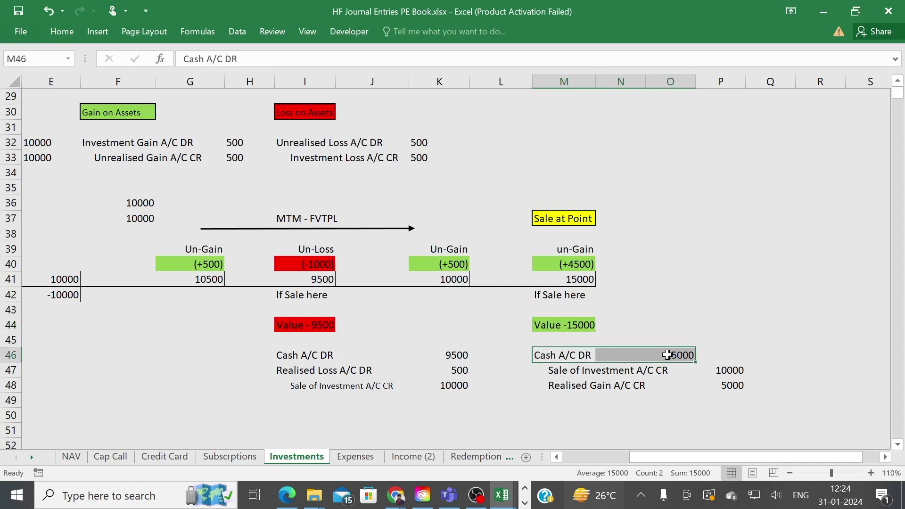
left_click_drag(542, 372, 729, 385)
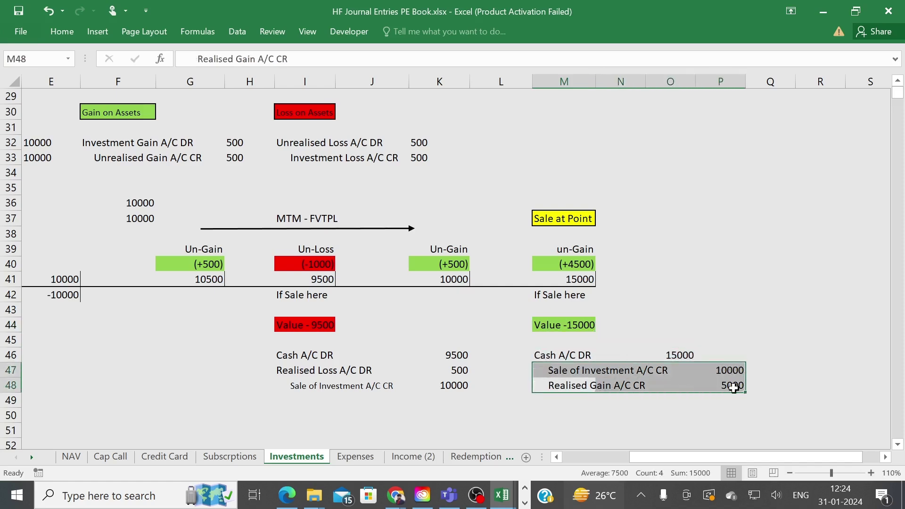
left_click(641, 414)
left_click_drag(548, 390, 712, 402)
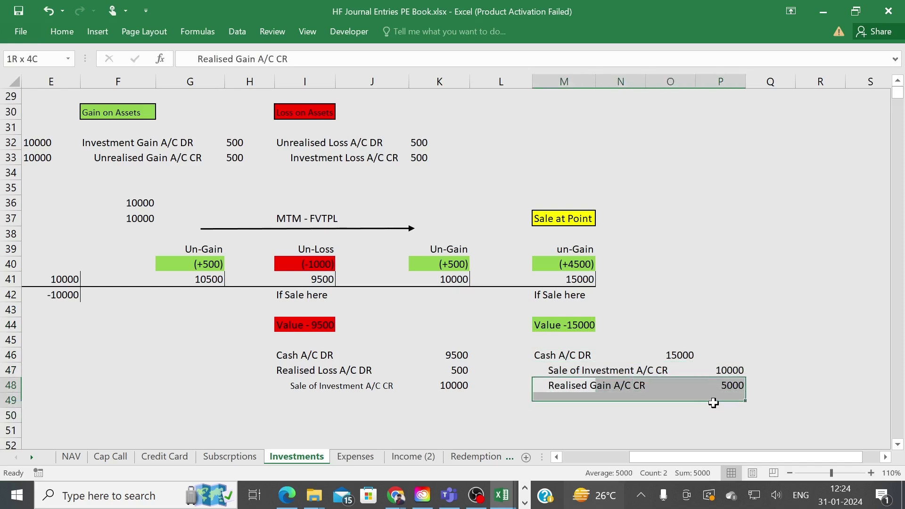
left_click(622, 402)
left_click_drag(548, 390, 713, 384)
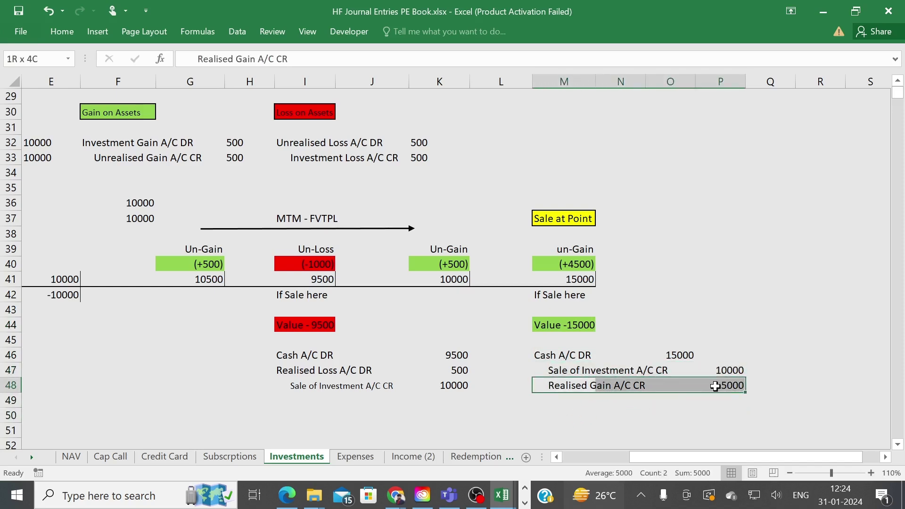
left_click_drag(542, 340, 546, 356)
left_click_drag(643, 369, 735, 387)
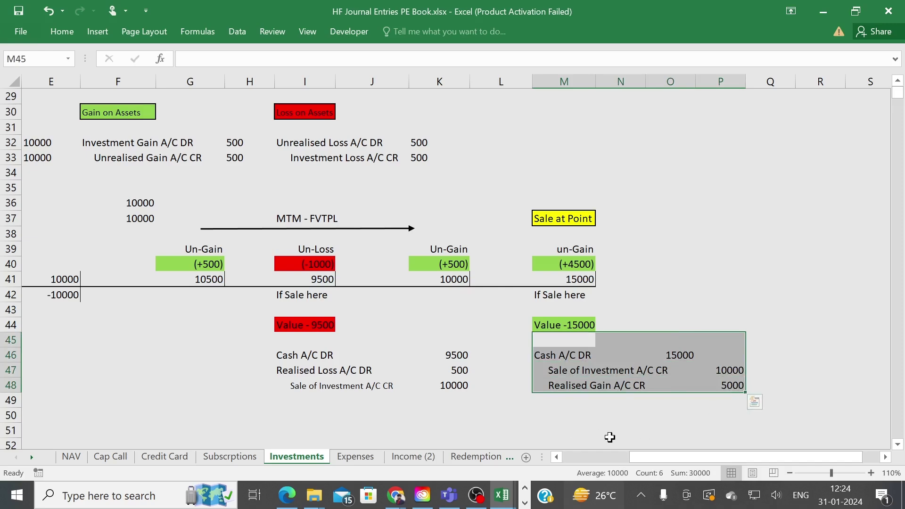
Return the view to row 1 and column A to show the Geneva and Custodian entries
left_click(493, 368)
scroll(495, 365, "up", 10)
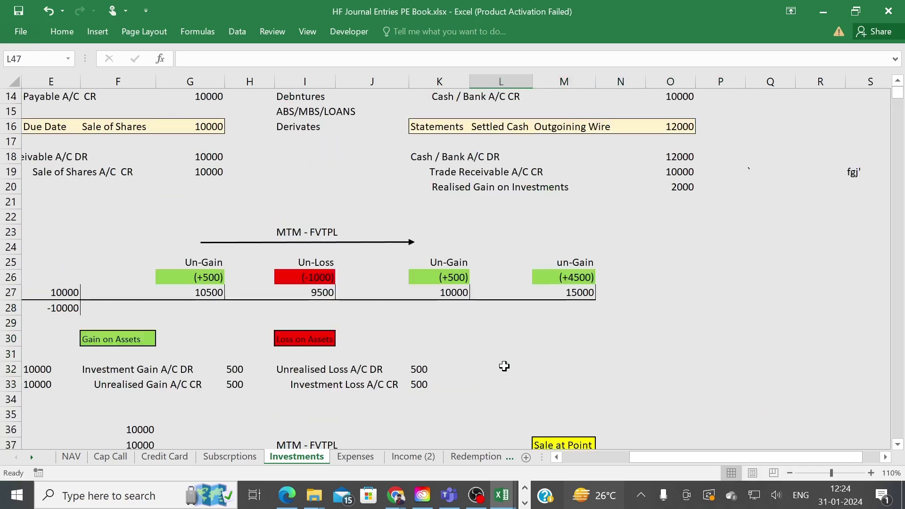
left_click(388, 198)
key("Left")
key("Left")
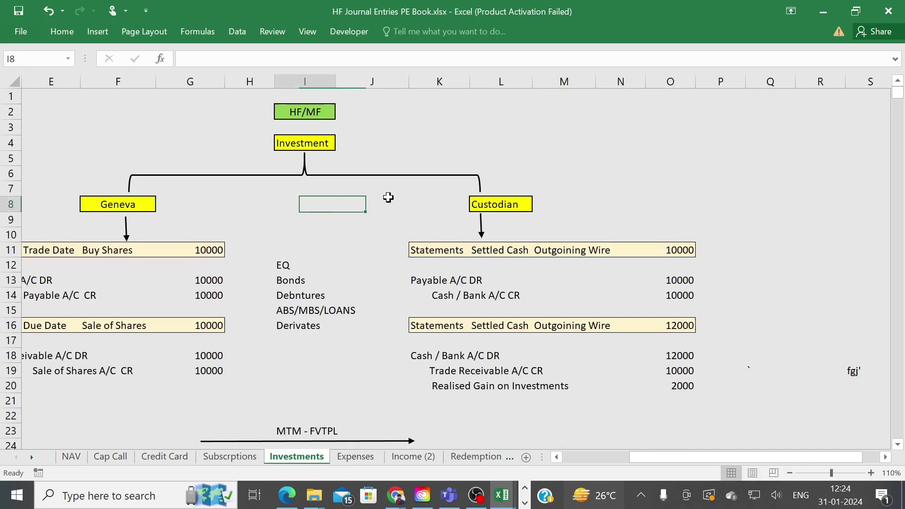
key("Home")
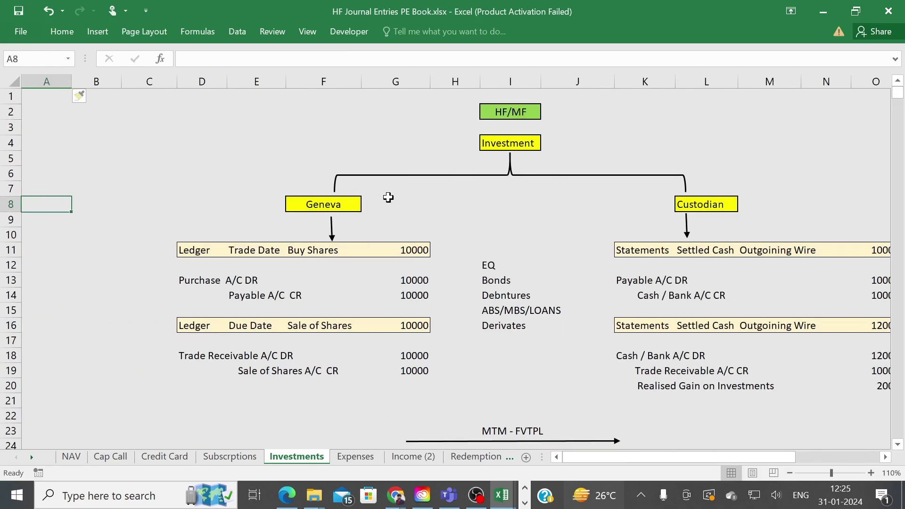
mouse_move(636, 459)
left_mouse_down()
mouse_move(655, 466)
mouse_move(641, 452)
left_mouse_up()
scroll(483, 334, "down", 2)
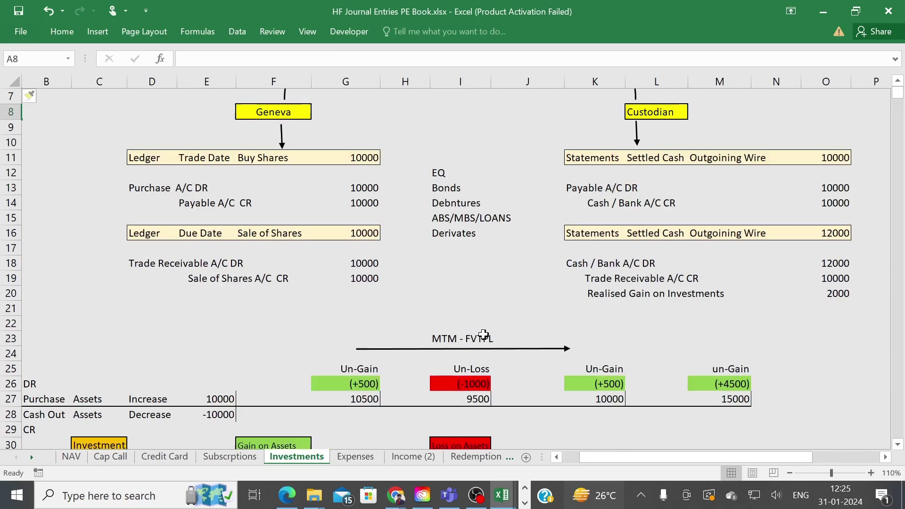